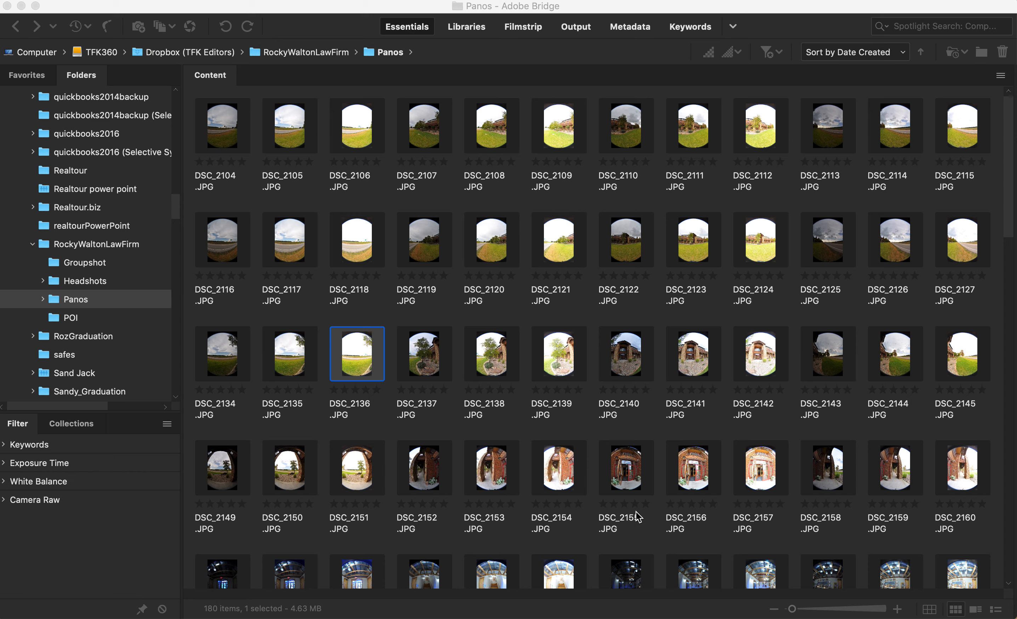
Switch to PTGui Pro and load the twelve images DSC_2149.JPG through DSC_2160.JPG from the Panos folder
{"action": "mouse_move", "coordinate": [714, 614]}
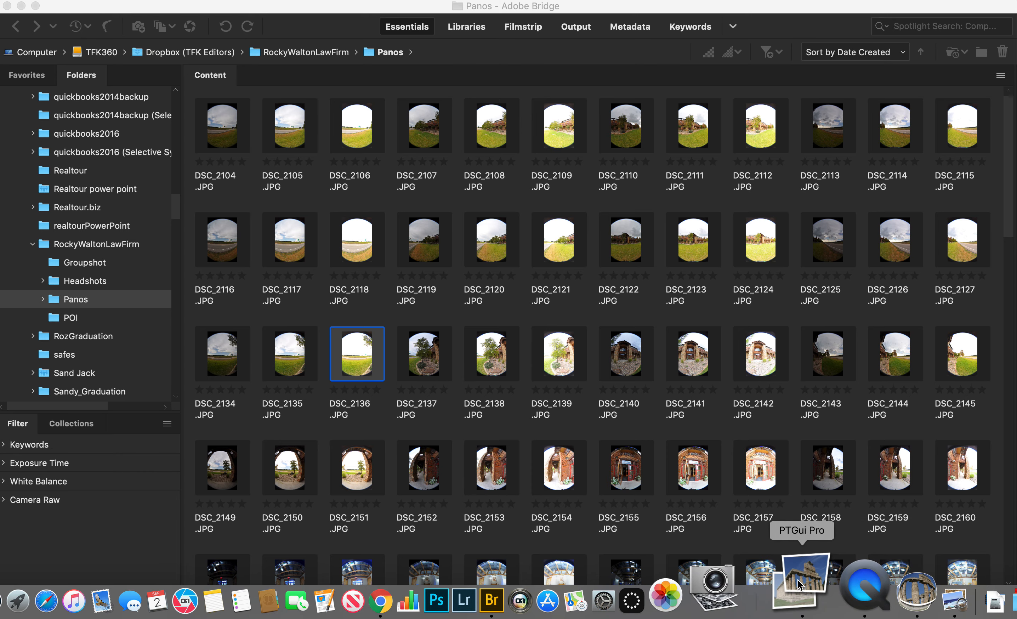
{"action": "left_click", "coordinate": [801, 585]}
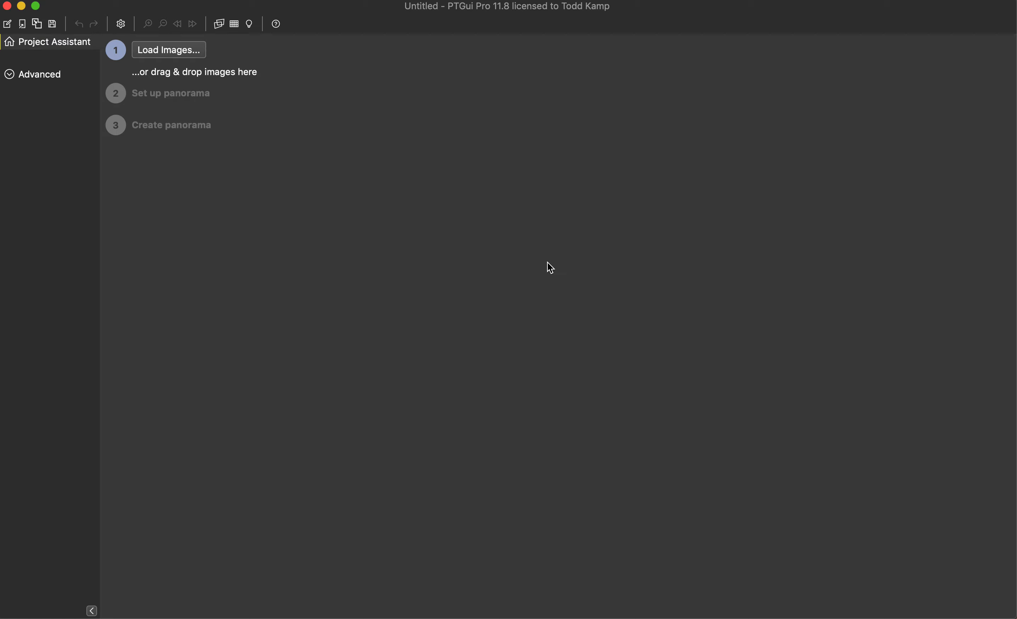
{"action": "left_click", "coordinate": [159, 51]}
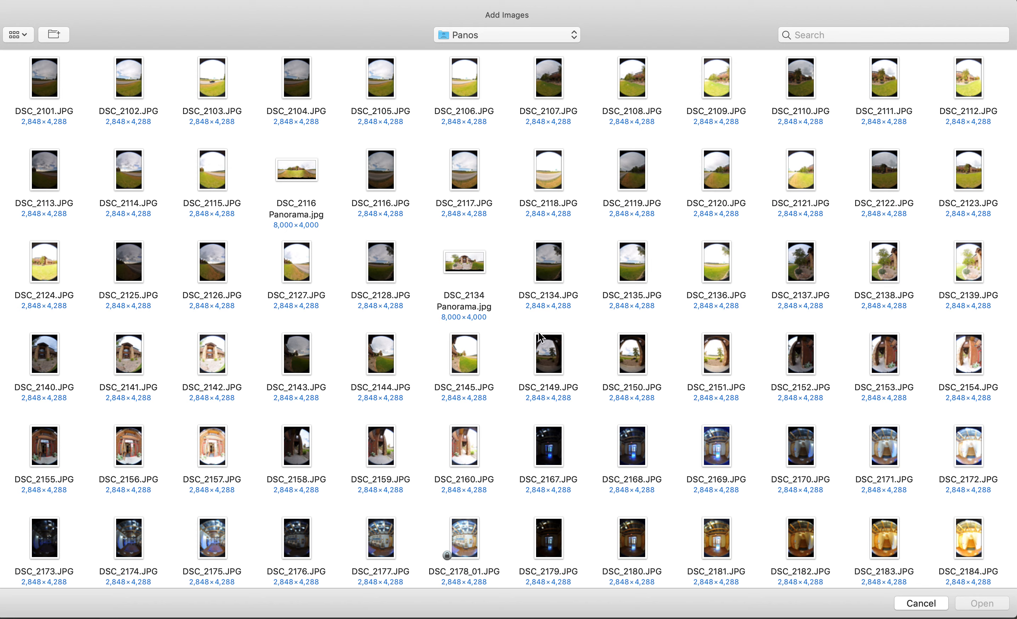
{"action": "left_click", "coordinate": [550, 355]}
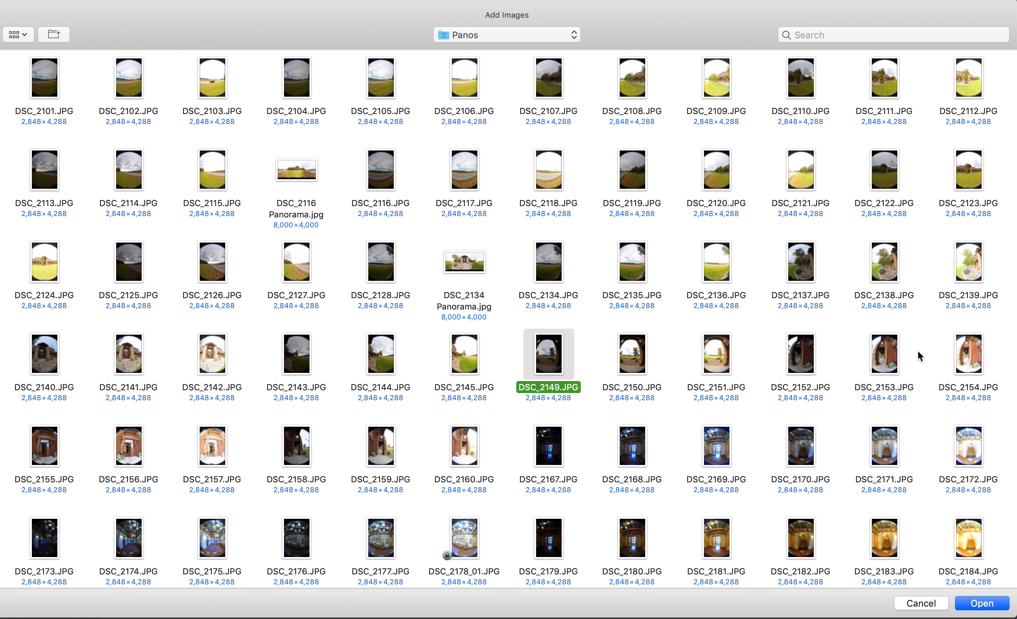
{"action": "left_click", "coordinate": [955, 354], "text": "super"}
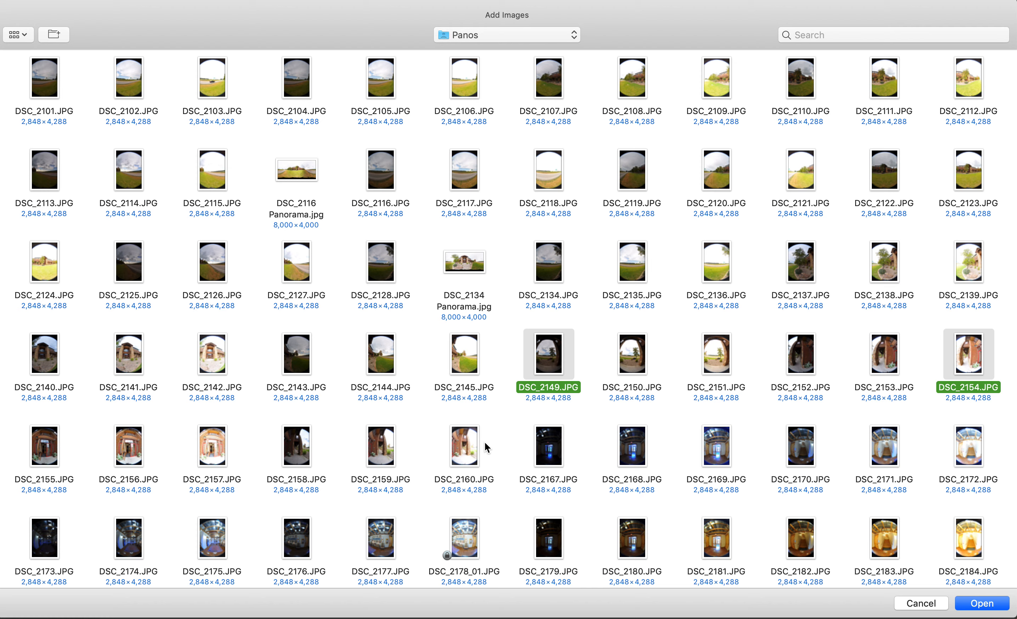
{"action": "left_click_drag", "start_coordinate": [489, 445], "coordinate": [39, 448]}
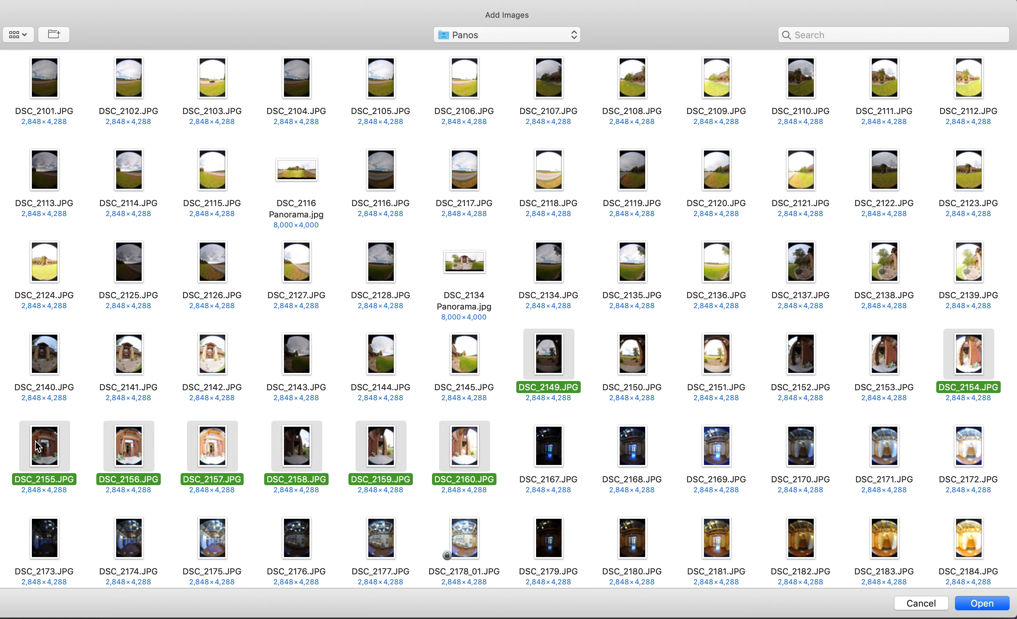
{"action": "left_click", "coordinate": [978, 354], "text": "super"}
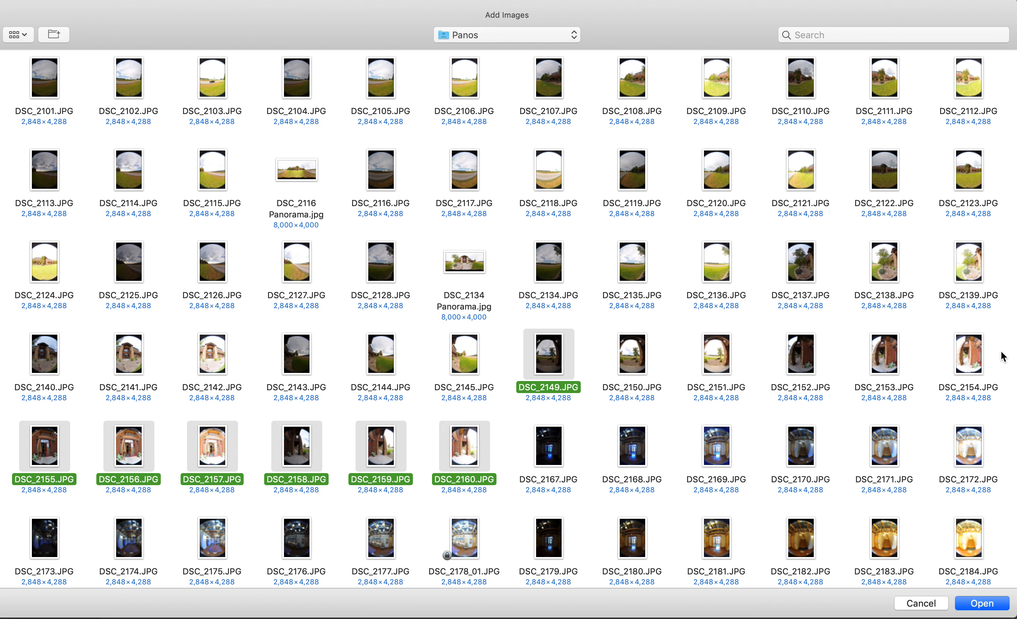
{"action": "left_click_drag", "start_coordinate": [997, 356], "coordinate": [603, 356]}
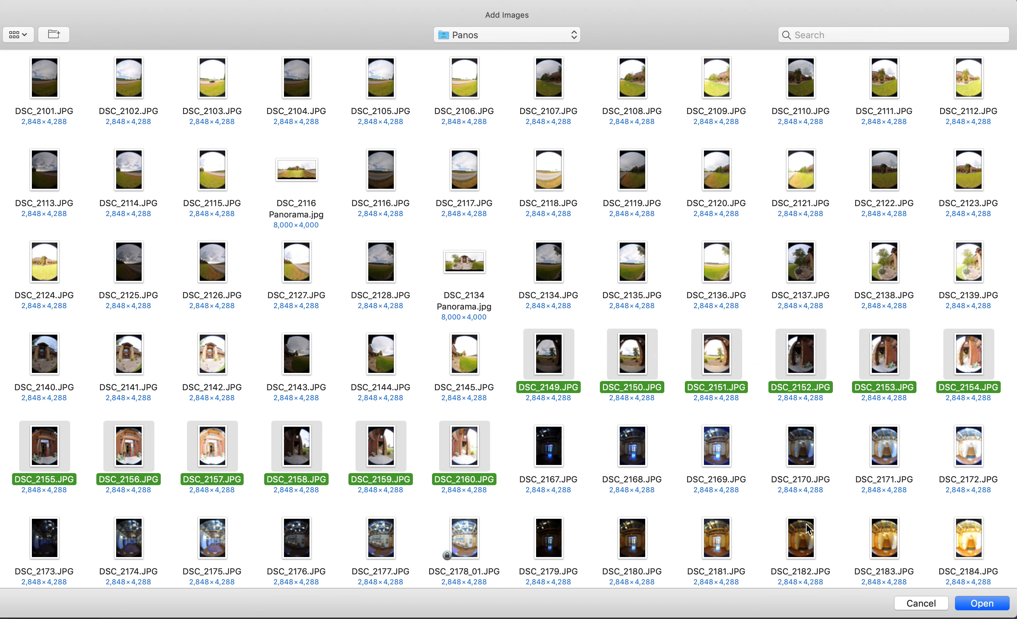
{"action": "left_click", "coordinate": [983, 603]}
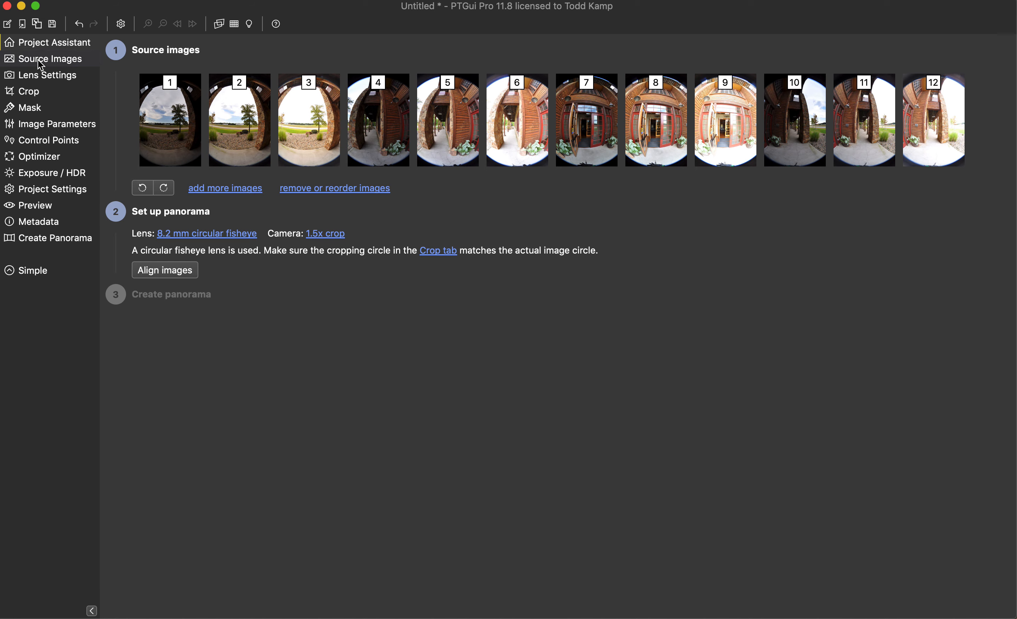
Fit the cropping circle to the fisheye image circle using image 5, with a diameter of about 22.65 mm
{"action": "left_click", "coordinate": [28, 94]}
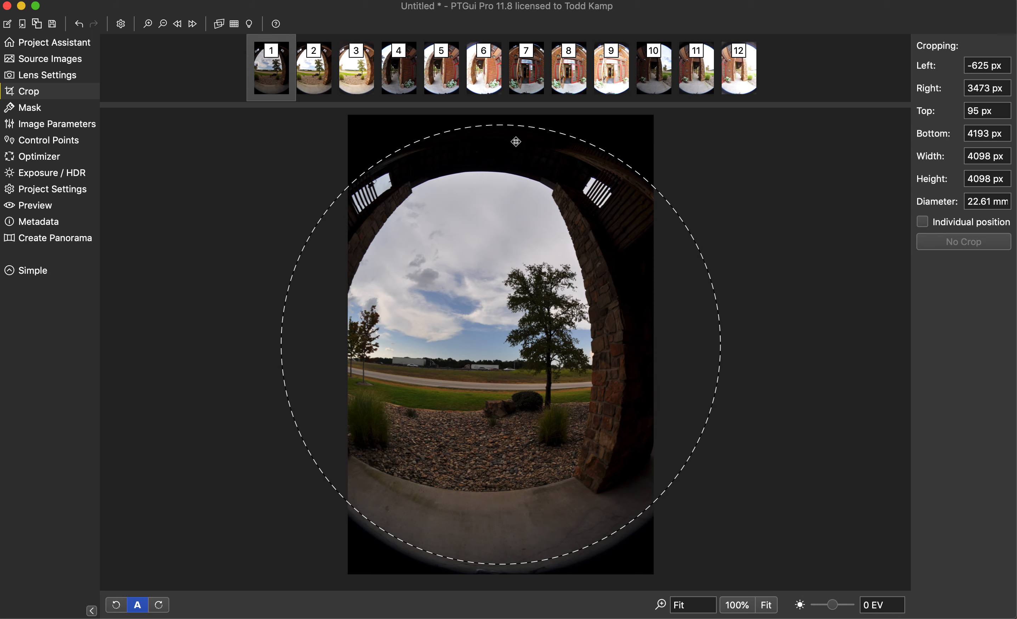
{"action": "left_click", "coordinate": [452, 80]}
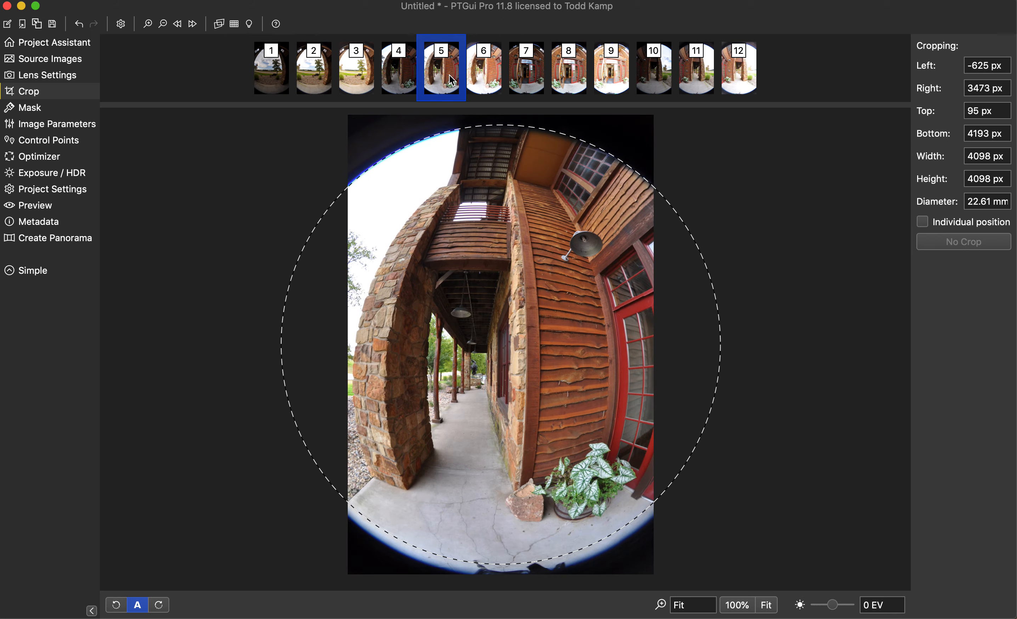
{"action": "left_click", "coordinate": [276, 81]}
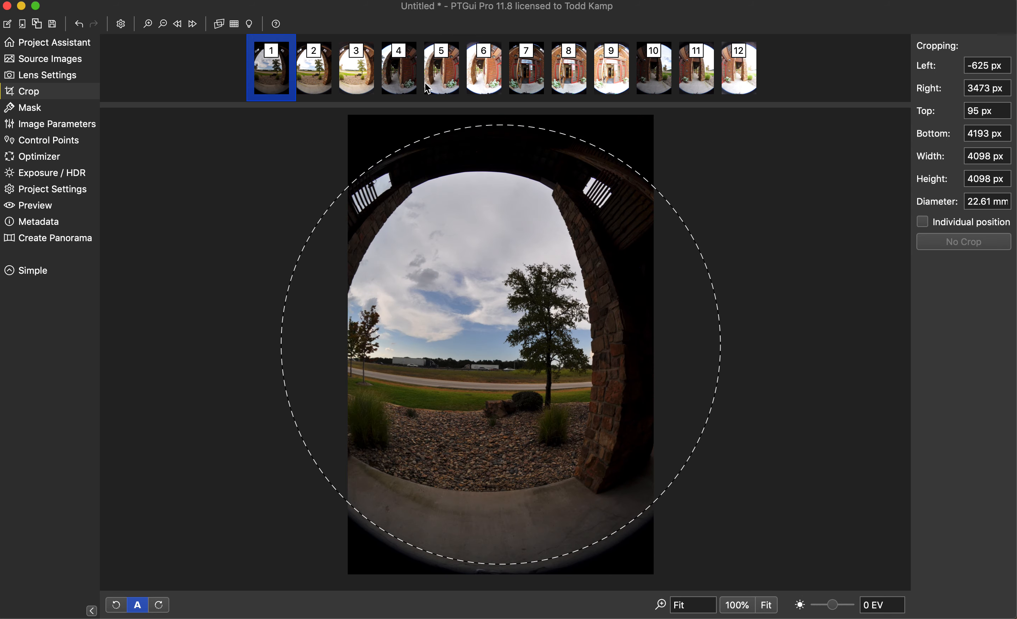
{"action": "left_click", "coordinate": [445, 86]}
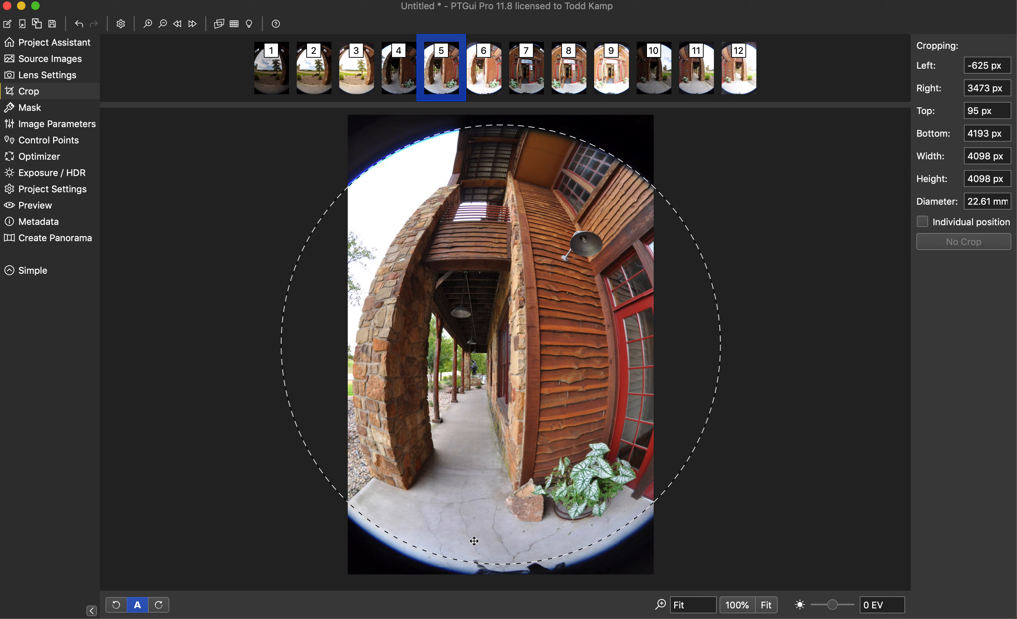
{"action": "left_click_drag", "start_coordinate": [479, 441], "coordinate": [481, 448]}
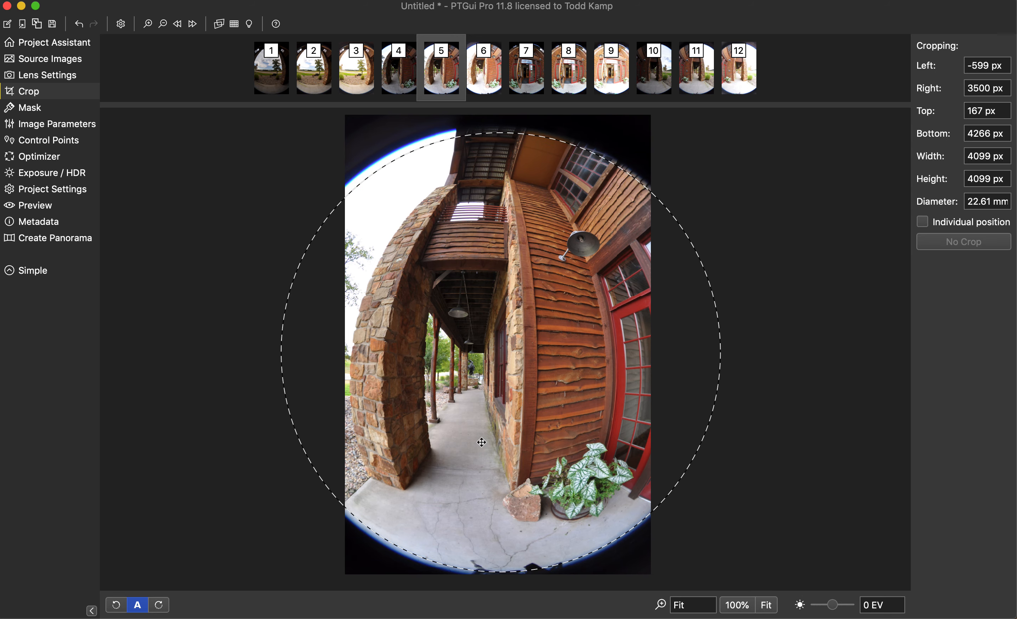
{"action": "mouse_move", "coordinate": [481, 441]}
{"action": "left_mouse_down"}
{"action": "mouse_move", "coordinate": [481, 430]}
{"action": "mouse_move", "coordinate": [480, 446]}
{"action": "left_mouse_up"}
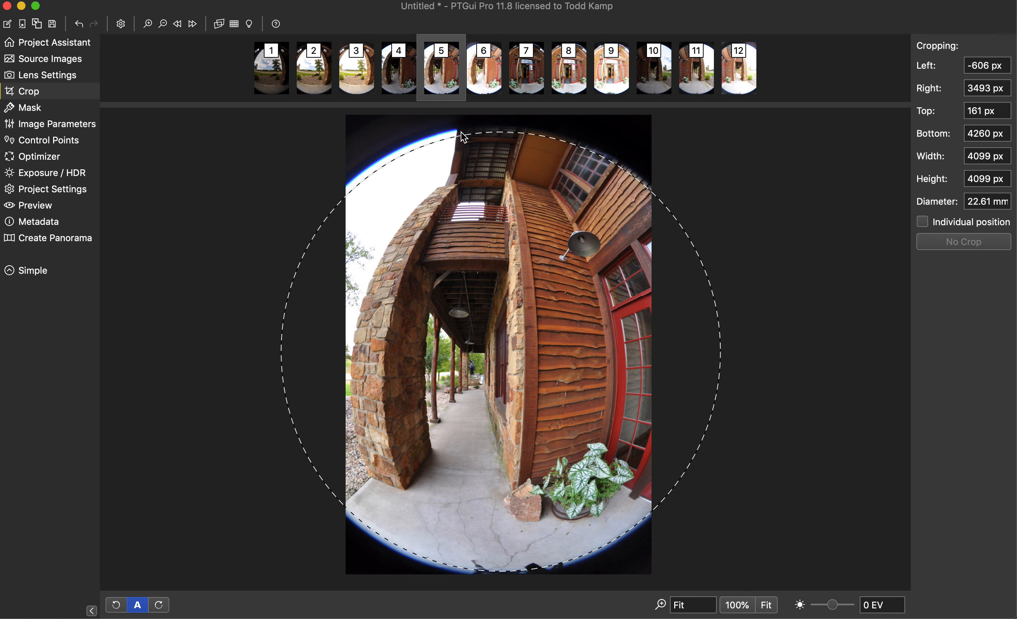
{"action": "left_click_drag", "start_coordinate": [461, 135], "coordinate": [461, 133]}
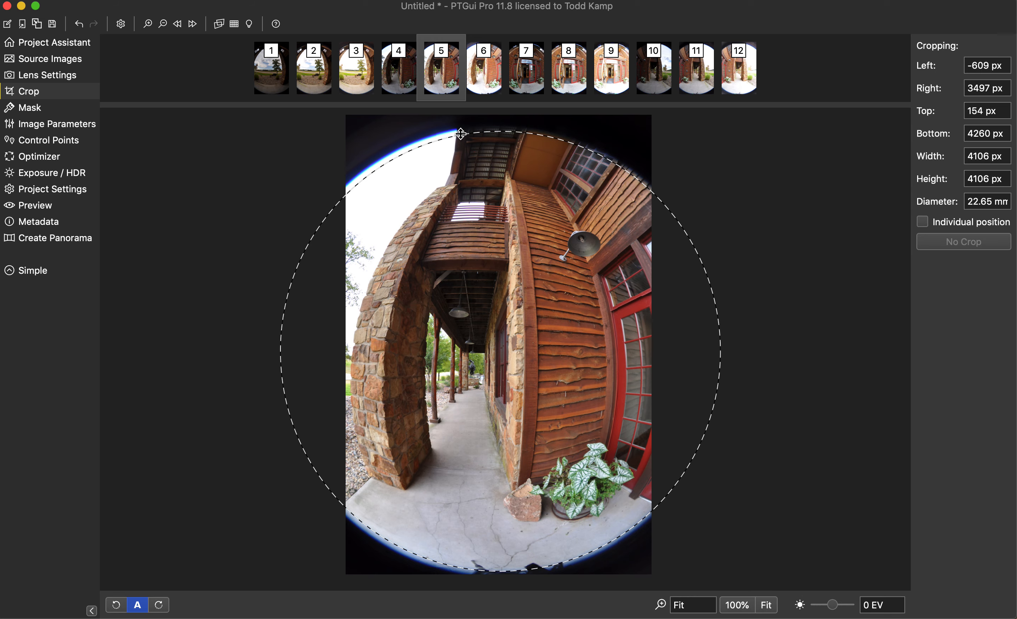
{"action": "left_click_drag", "start_coordinate": [517, 247], "coordinate": [514, 248]}
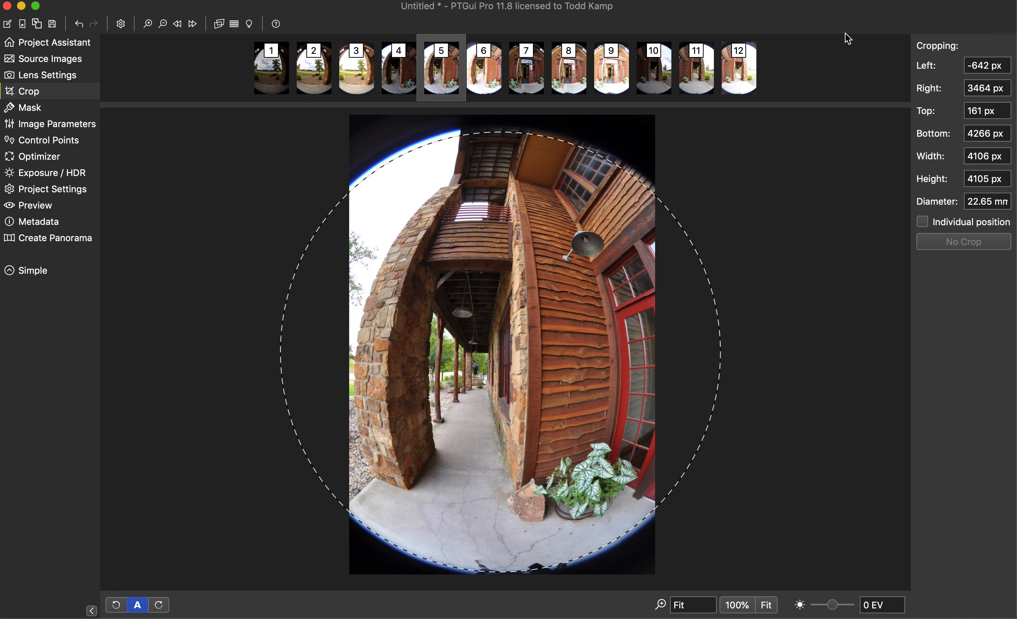
Align the twelve source images for the panorama
{"action": "left_click", "coordinate": [51, 44]}
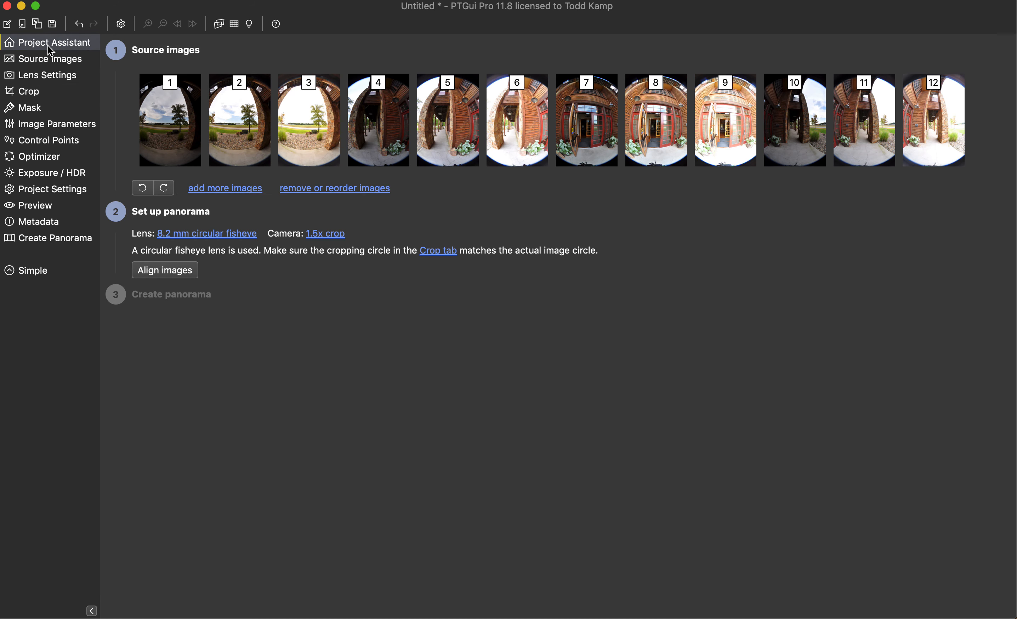
{"action": "left_click", "coordinate": [169, 274]}
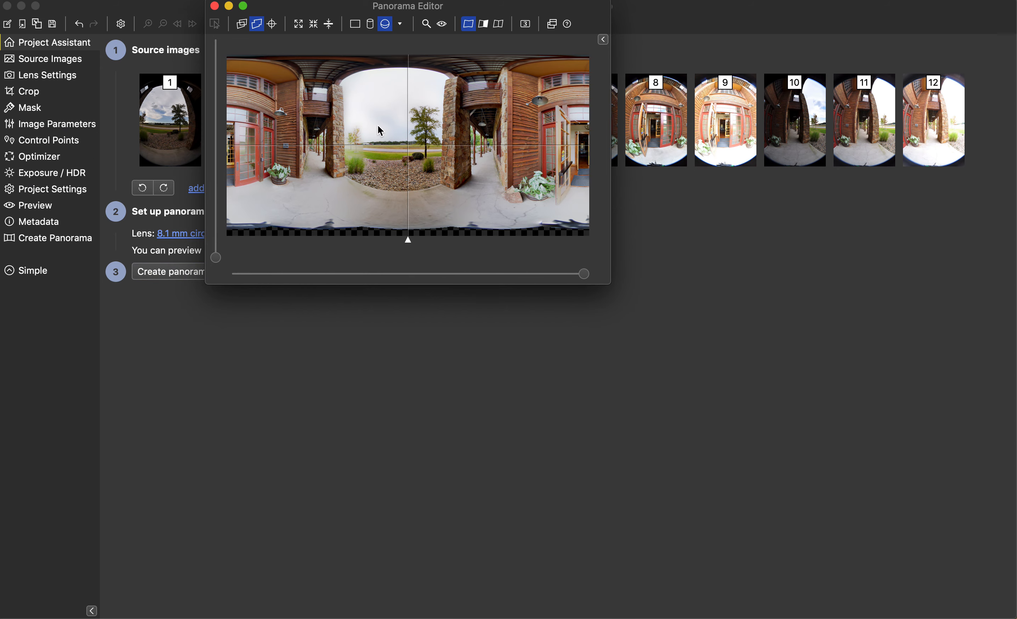
Center the panorama on the red entrance doors, straighten it, and close the Panorama Editor
{"action": "left_click_drag", "start_coordinate": [316, 133], "coordinate": [488, 141]}
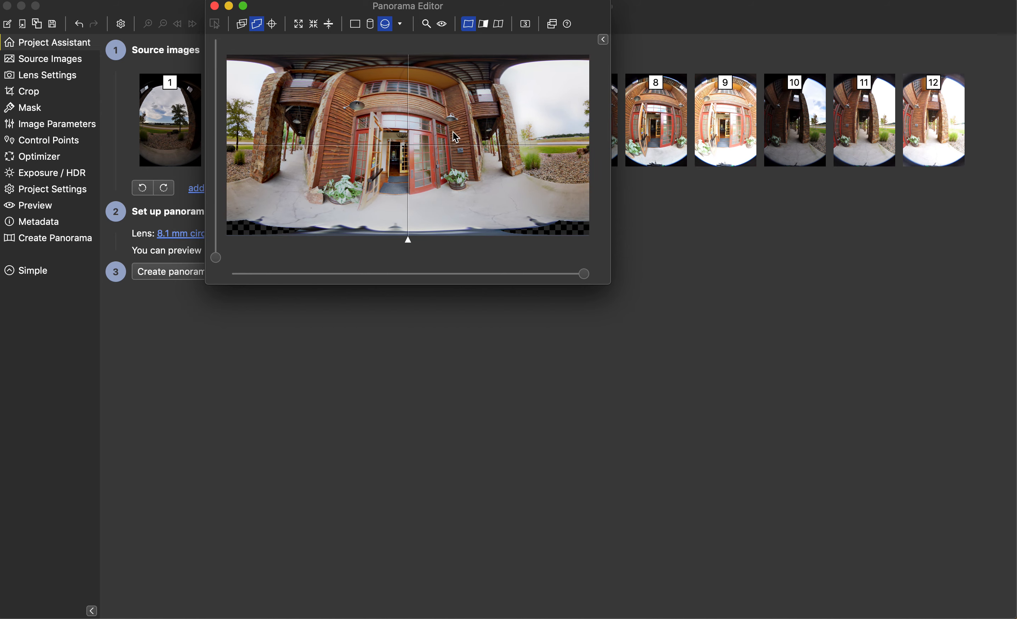
{"action": "left_click", "coordinate": [330, 24]}
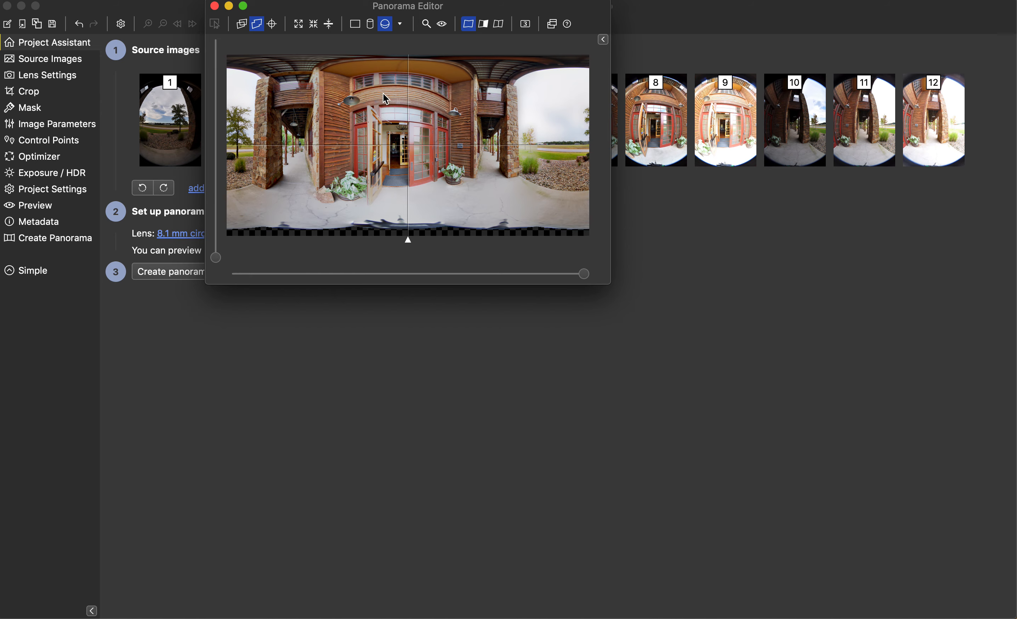
{"action": "left_click", "coordinate": [214, 6]}
Run the automatic exposure and color optimization and fine-tune the exposure to -0.18 EV
{"action": "left_click", "coordinate": [54, 177]}
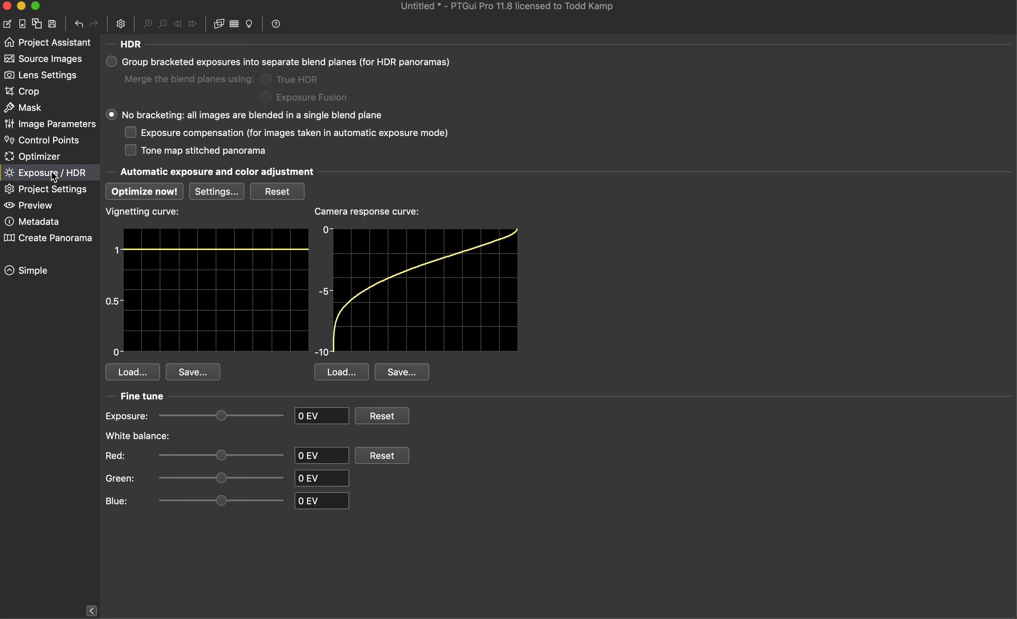
{"action": "left_click", "coordinate": [133, 192]}
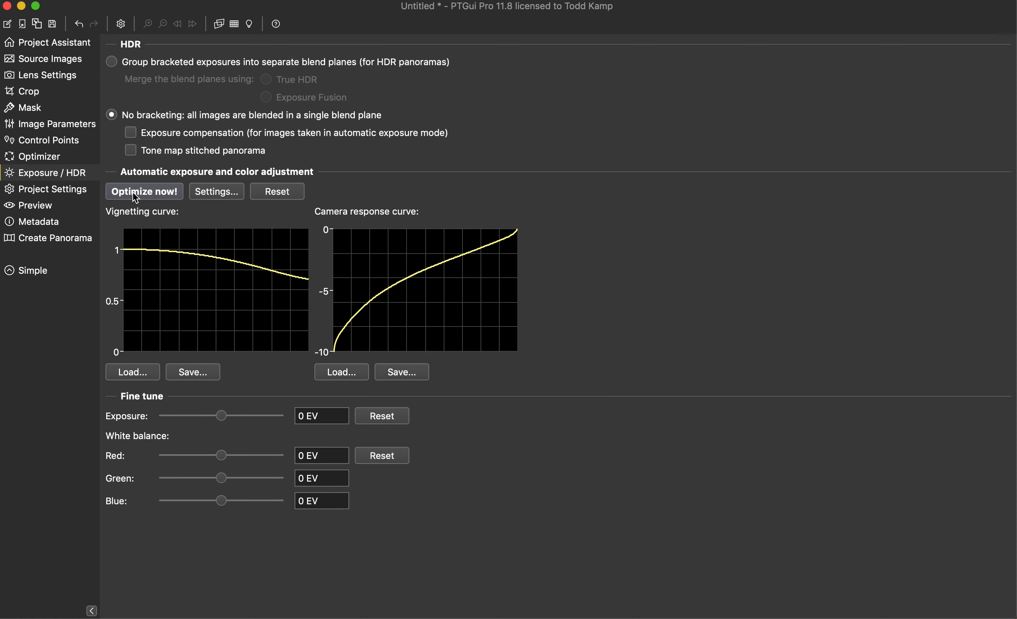
{"action": "left_click_drag", "start_coordinate": [224, 417], "coordinate": [217, 418]}
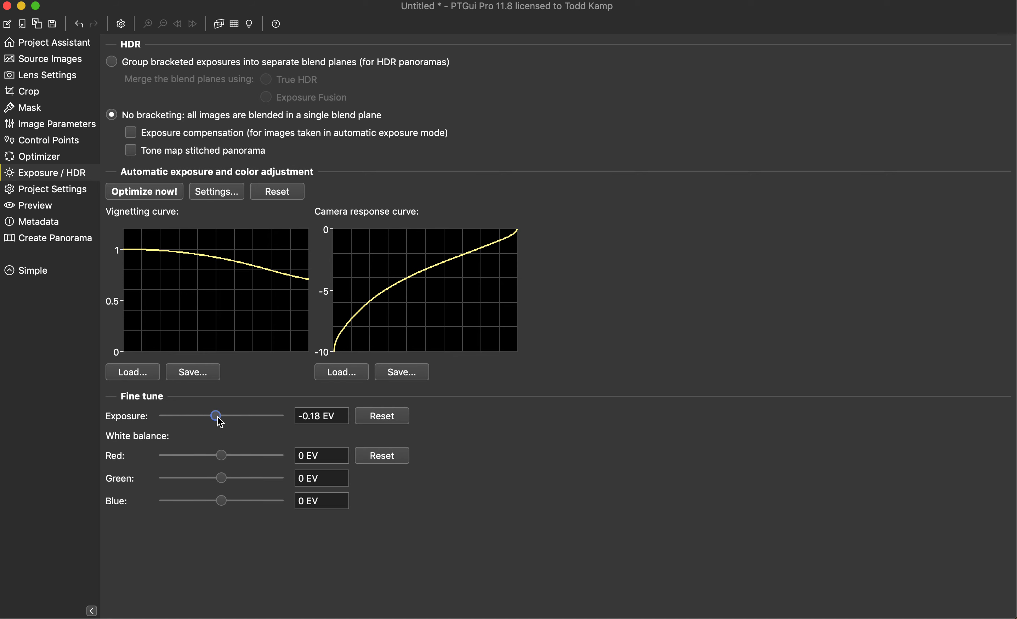
Set the output size to 8000 x 4000 pixels and create the blended JPEG panorama
{"action": "left_click", "coordinate": [66, 241]}
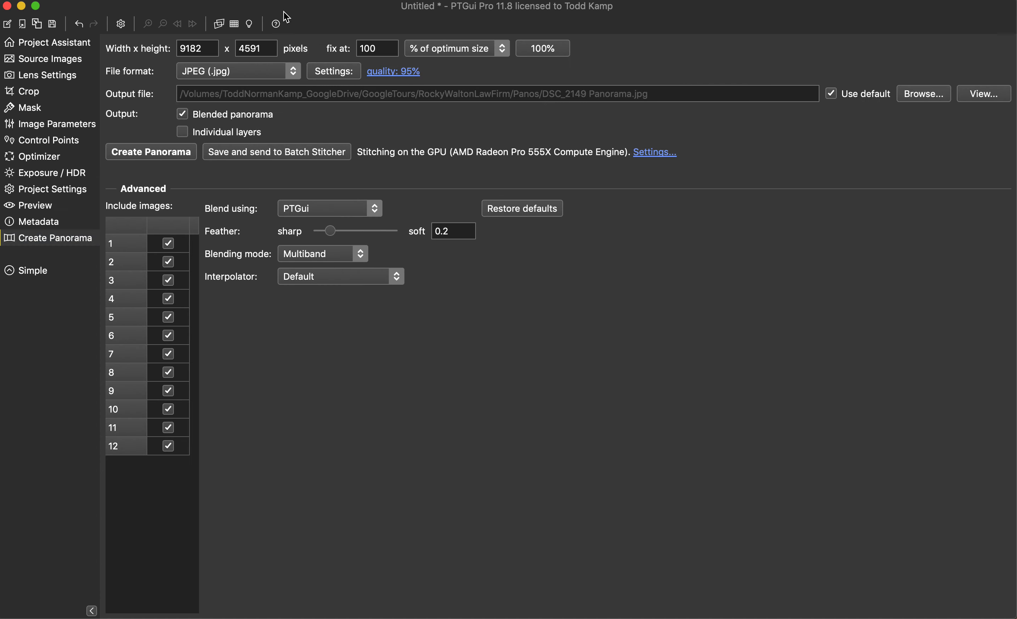
{"action": "double_click", "coordinate": [270, 52]}
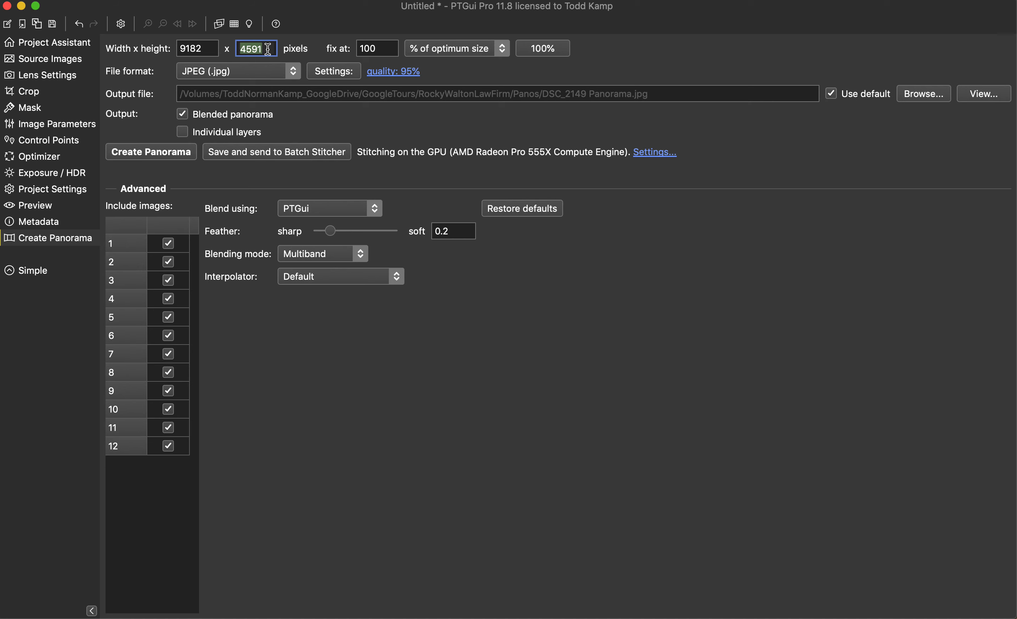
{"action": "type", "text": "40009"}
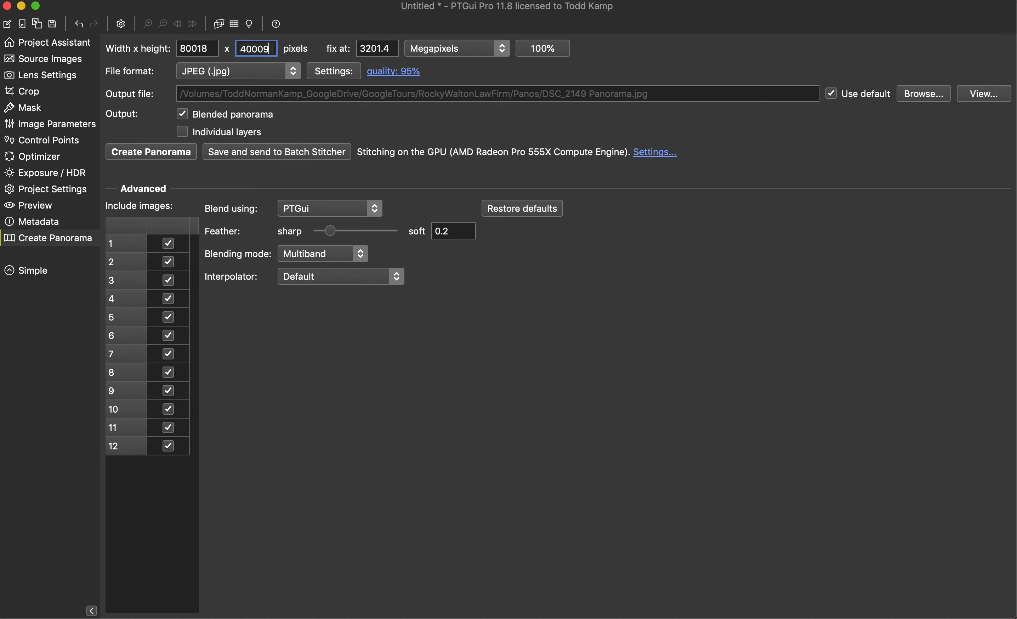
{"action": "key", "text": "BackSpace"}
{"action": "left_click", "coordinate": [130, 153]}
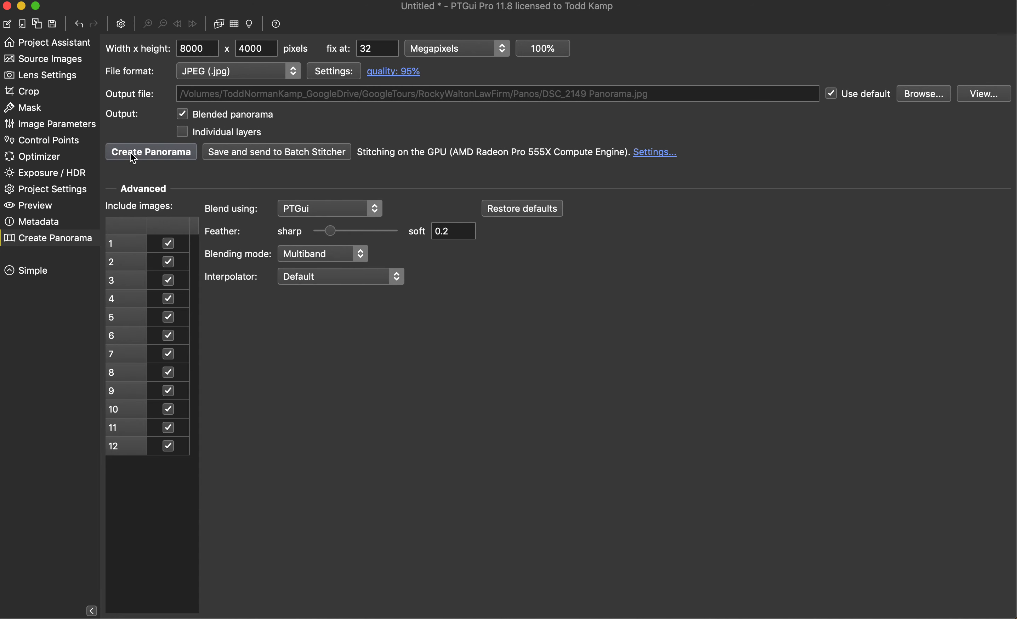
Switch to Finder, open DSC_2149 Panorama.jpg to examine the stitched result, and close it
{"action": "key", "text": "ctrl+Right"}
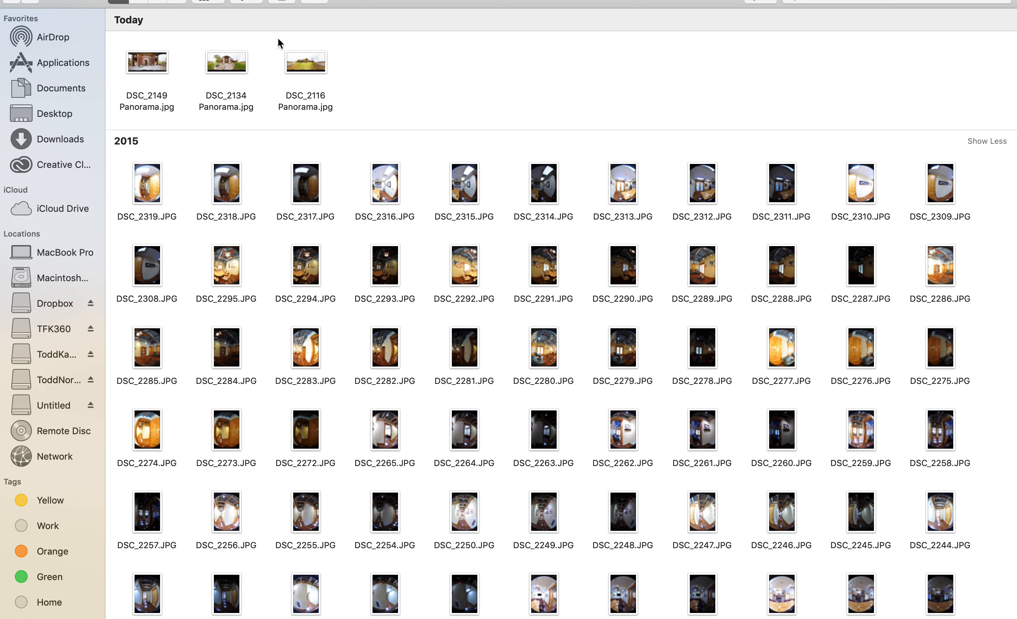
{"action": "double_click", "coordinate": [137, 63]}
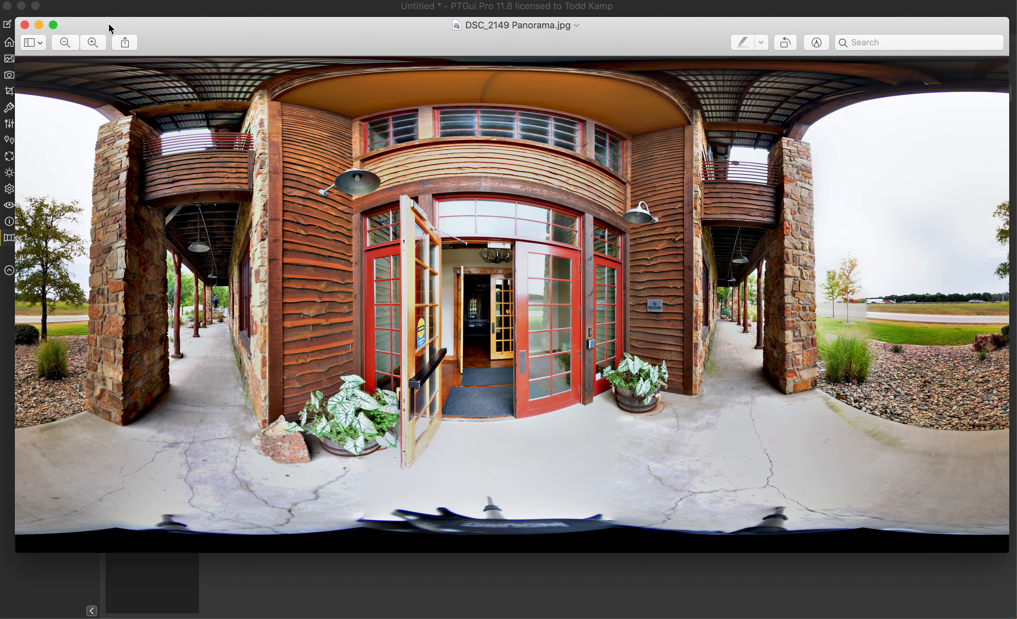
{"action": "left_click", "coordinate": [26, 25]}
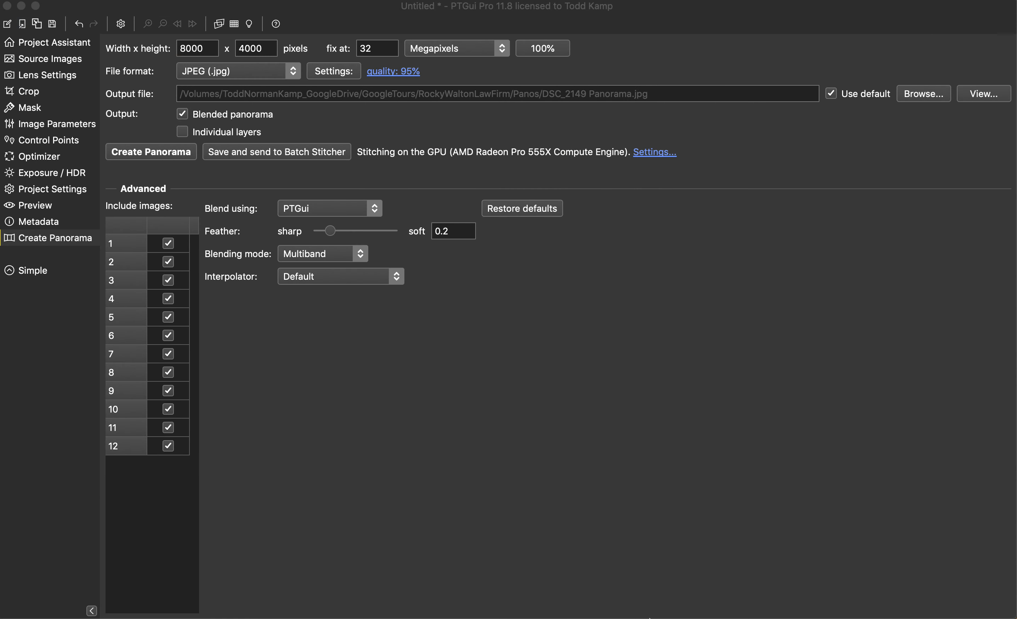
{"action": "mouse_move", "coordinate": [650, 617]}
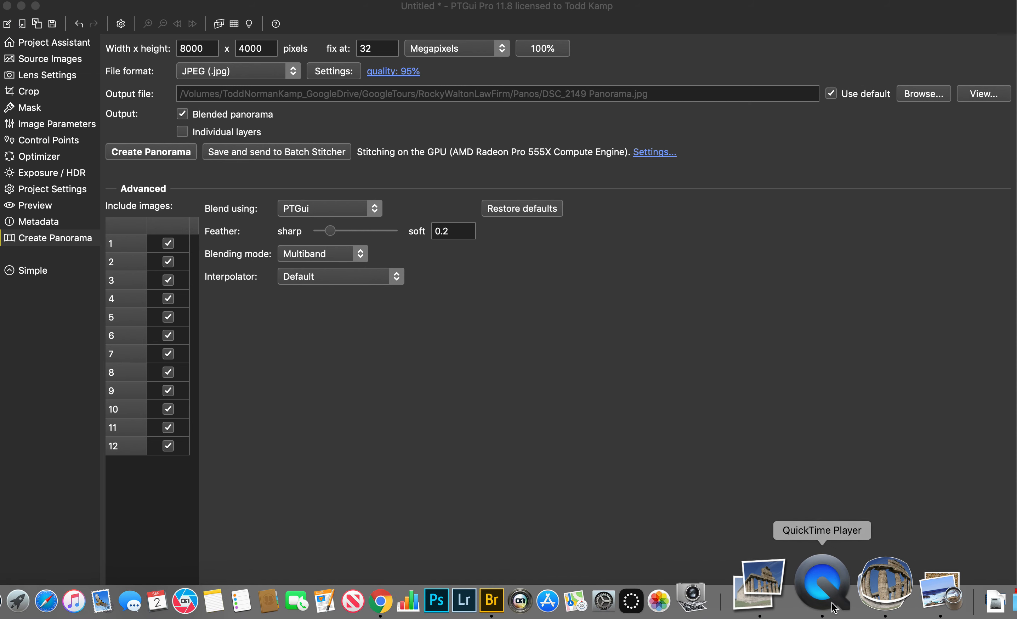